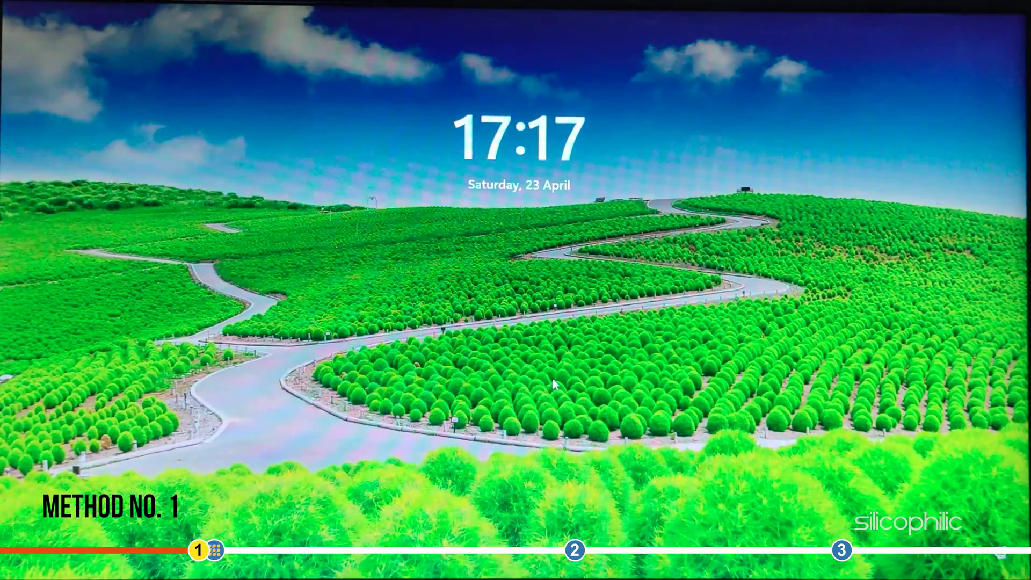
From the sign-in screen, Shift-restart into advanced startup, confirming Restart anyway.
left_click(551, 377)
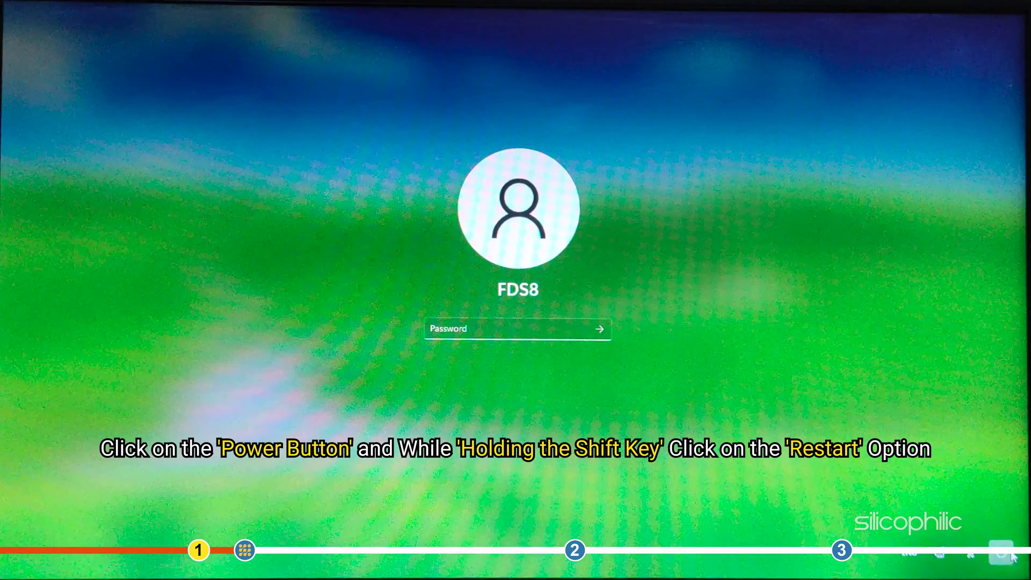
left_click(1001, 555)
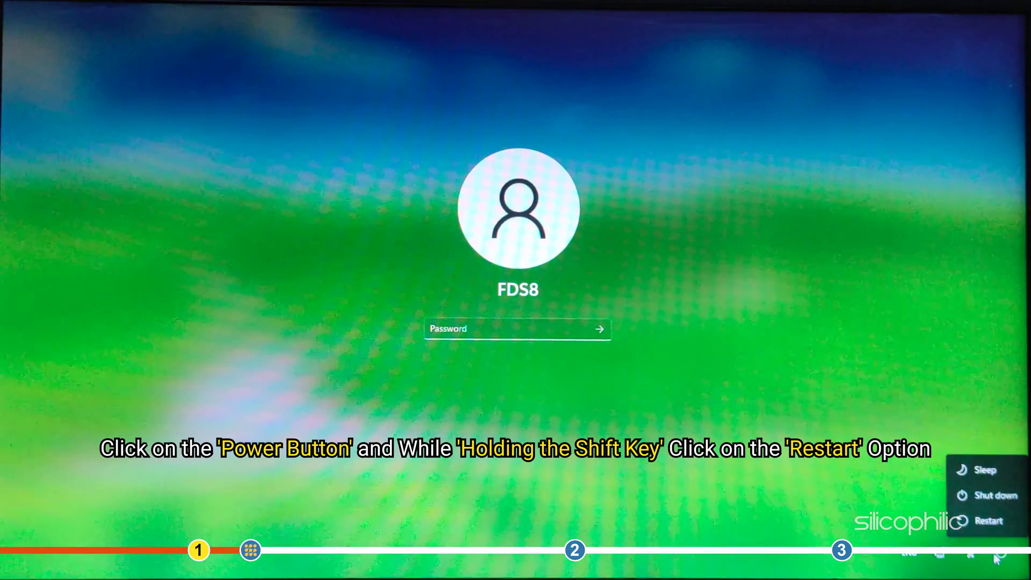
left_click(978, 528, "shift")
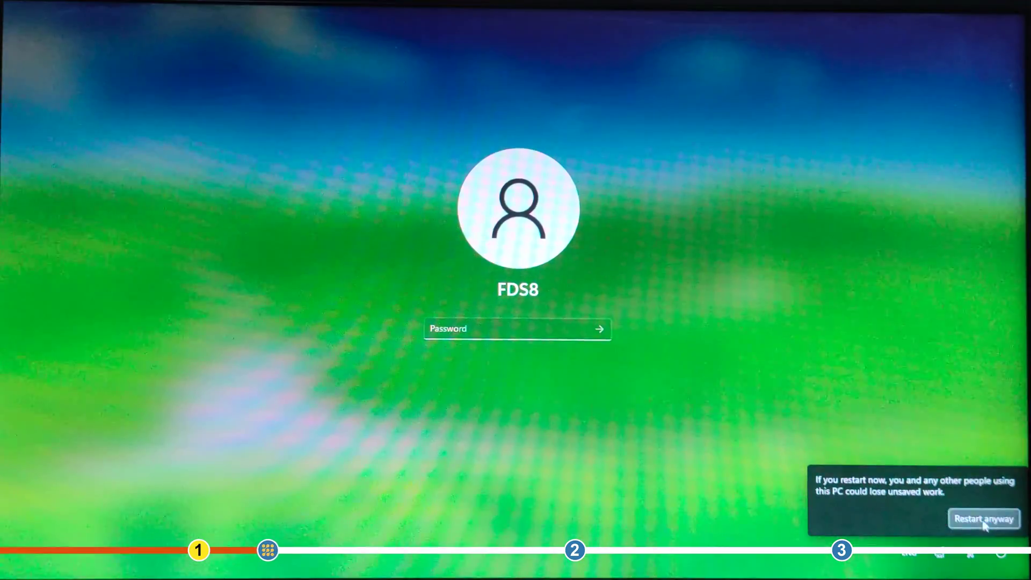
left_click(984, 519)
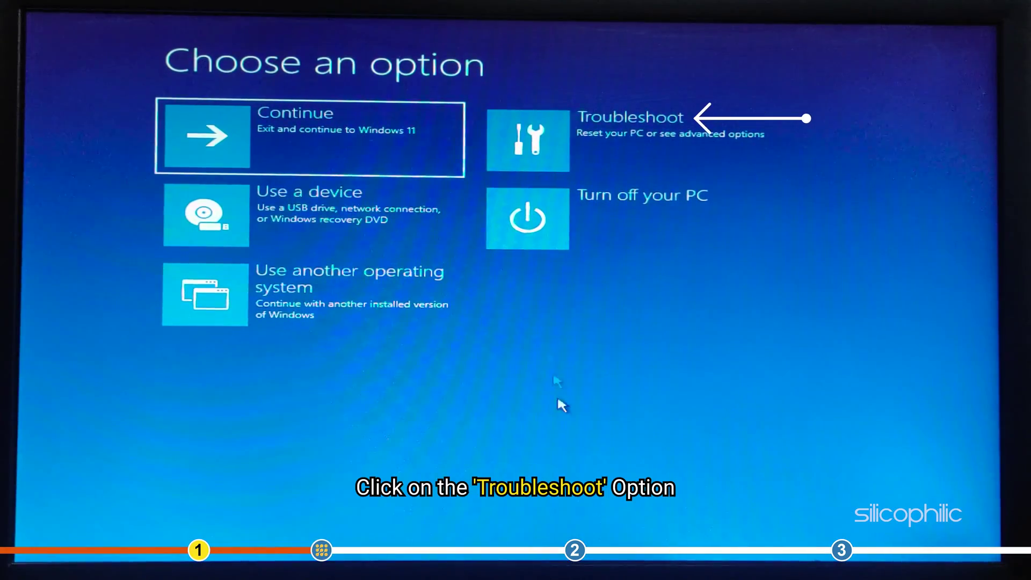
Go through Troubleshoot and Advanced options to Startup Settings, then restart.
left_click(561, 155)
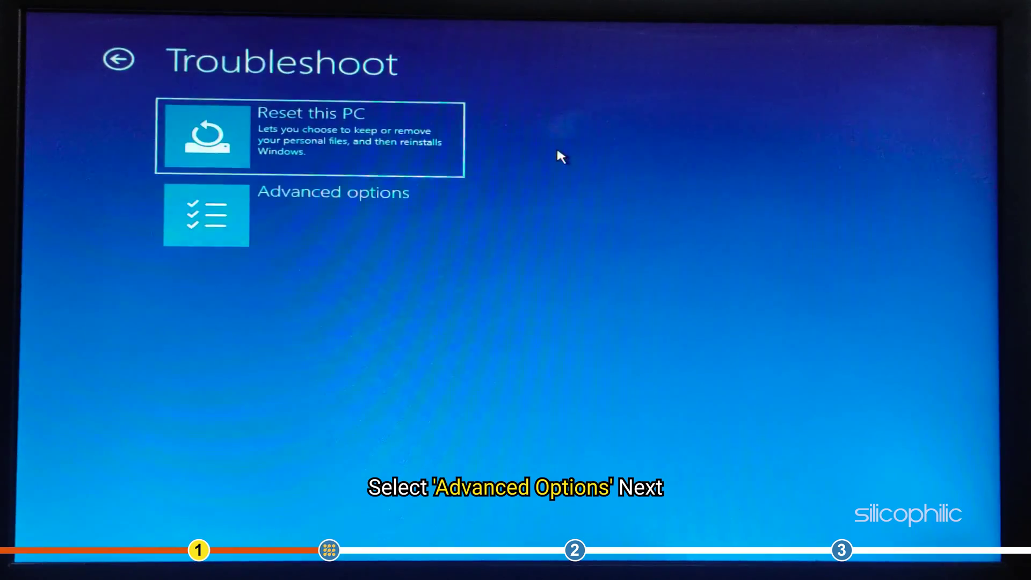
left_click(314, 233)
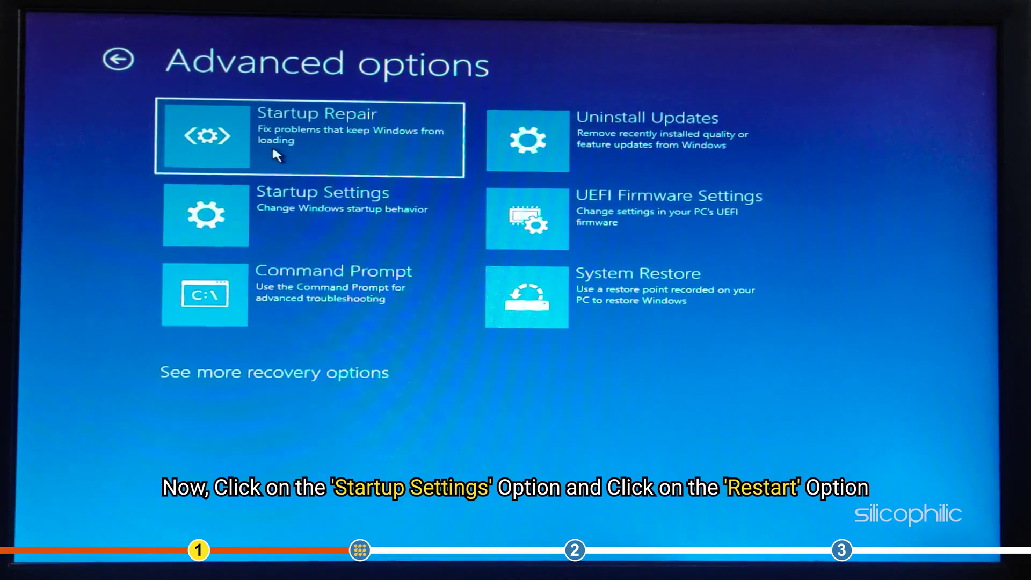
left_click(314, 209)
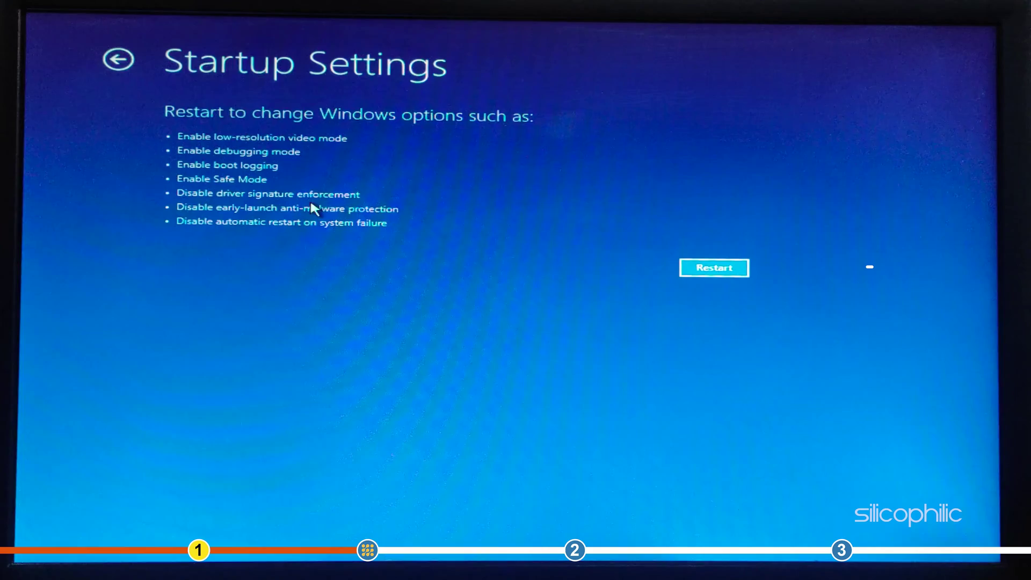
left_click(719, 274)
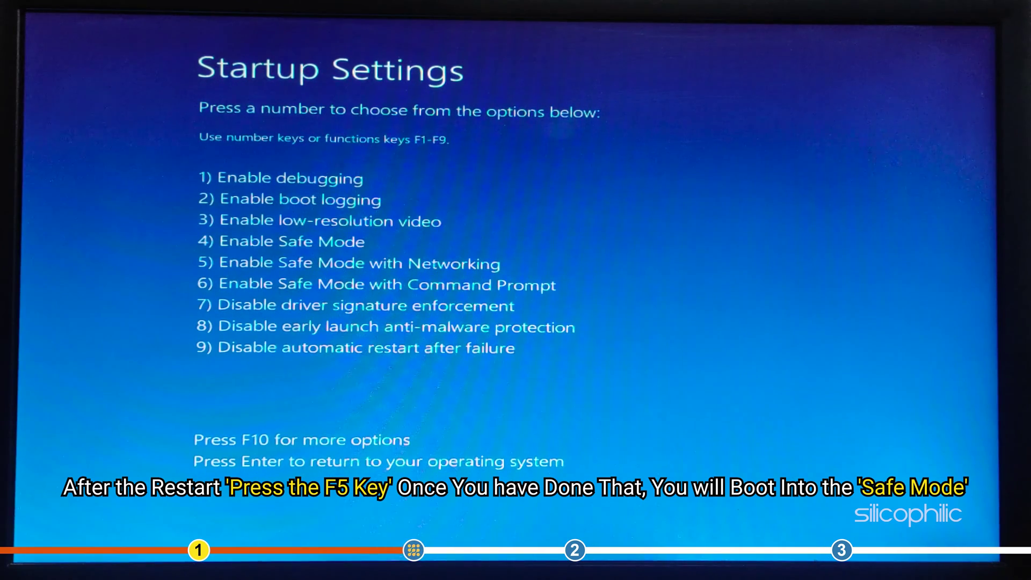
Choose Safe Mode with Networking (F5) and sign in with the account password.
key("F5")
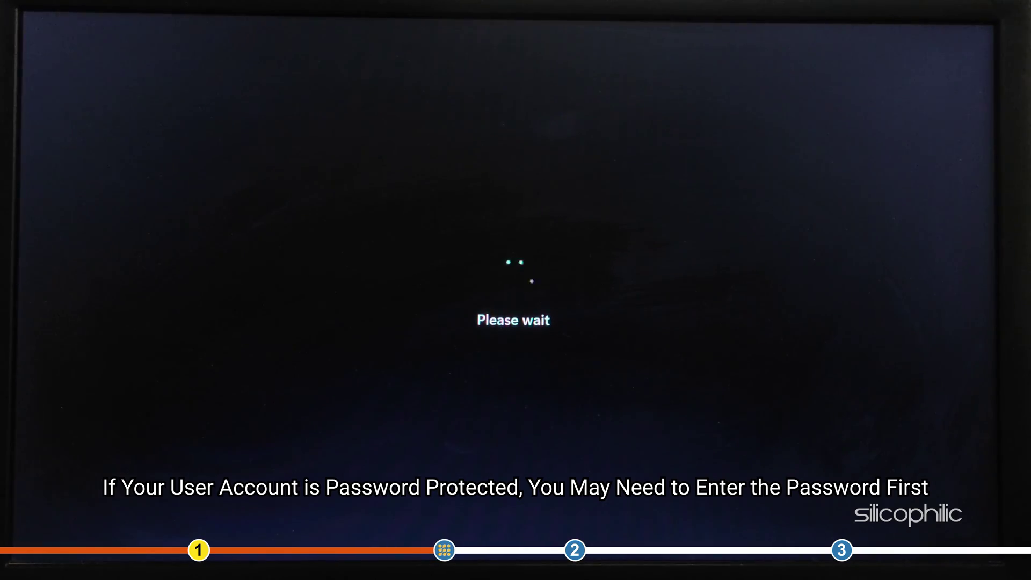
type("12")
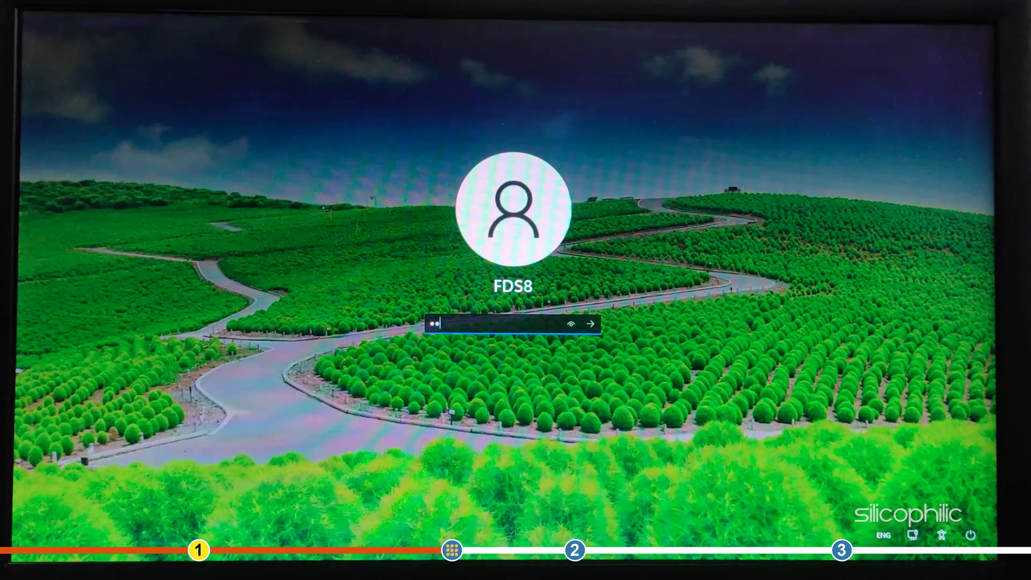
key("Return")
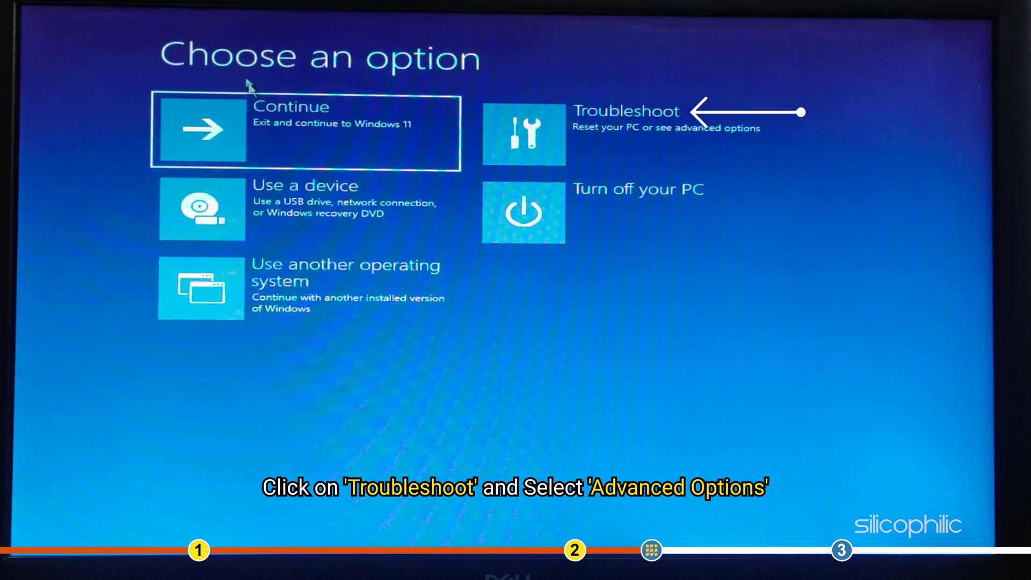
Launch Command Prompt from Troubleshoot > Advanced options.
left_click(634, 155)
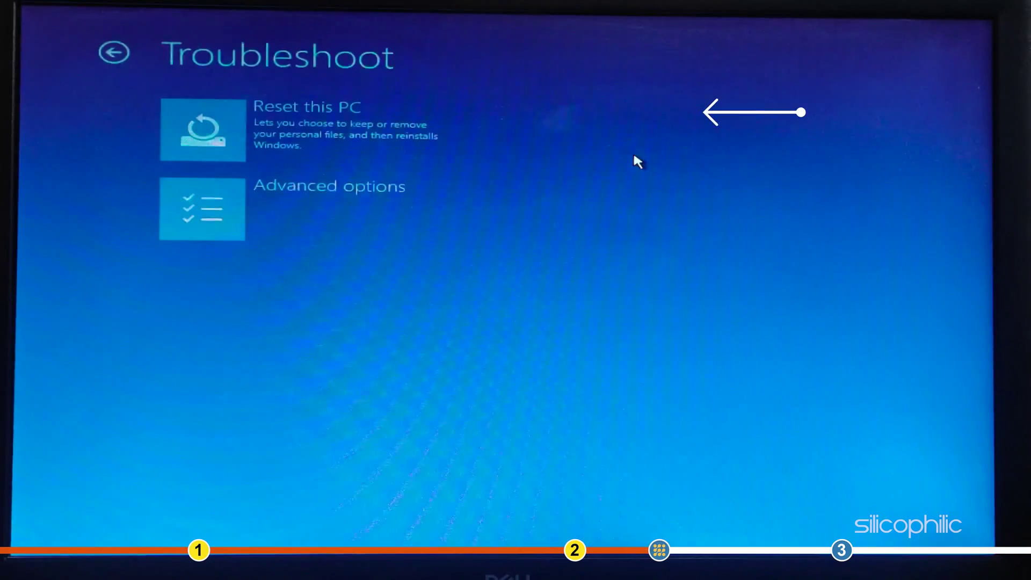
left_click(271, 191)
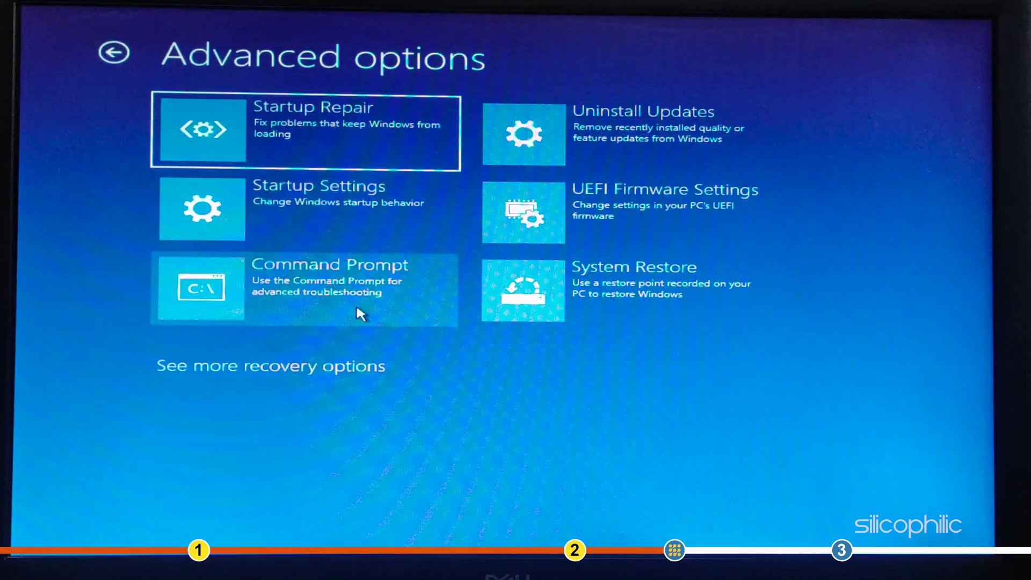
left_click(360, 309)
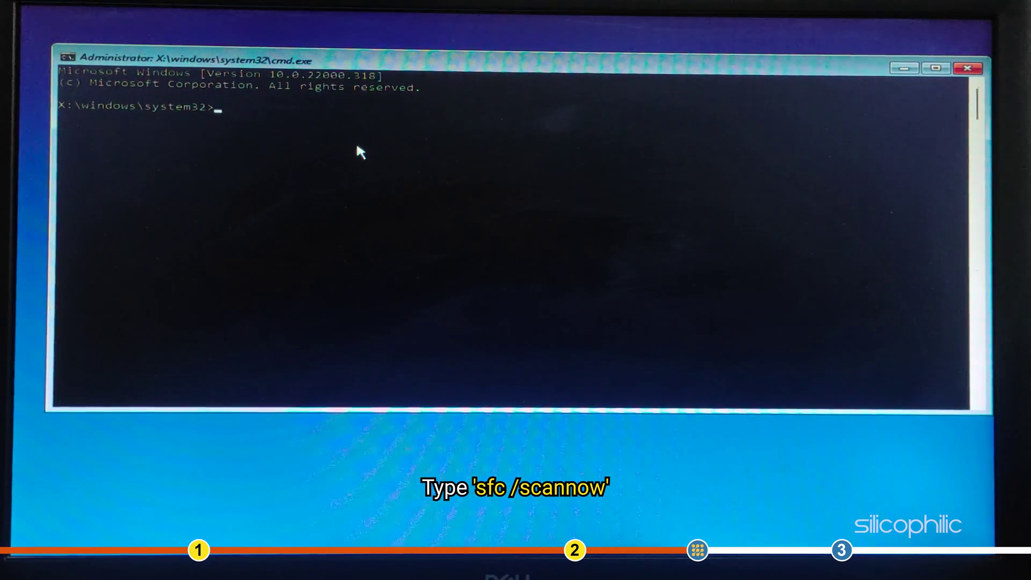
type("sfc")
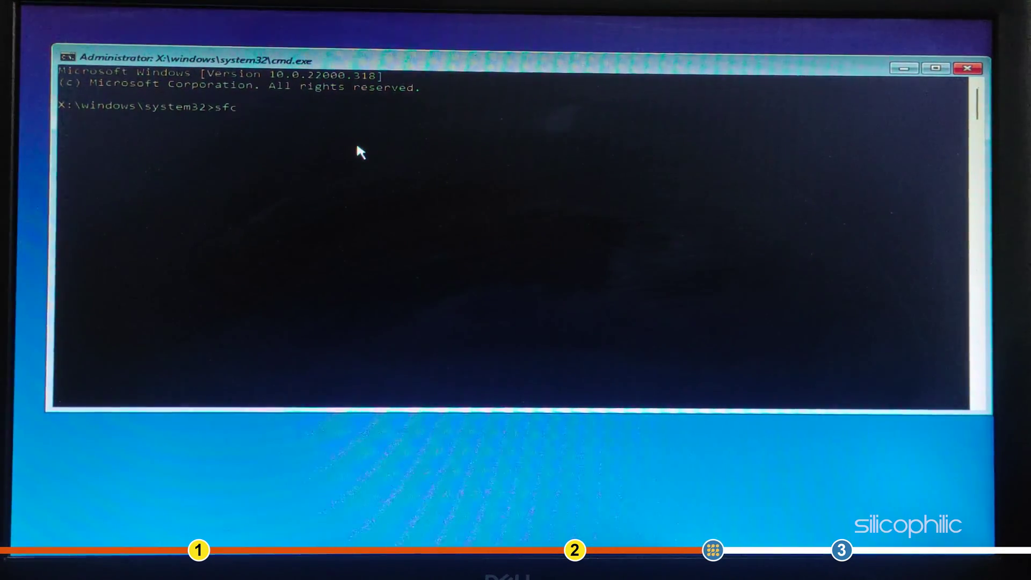
type("/sc")
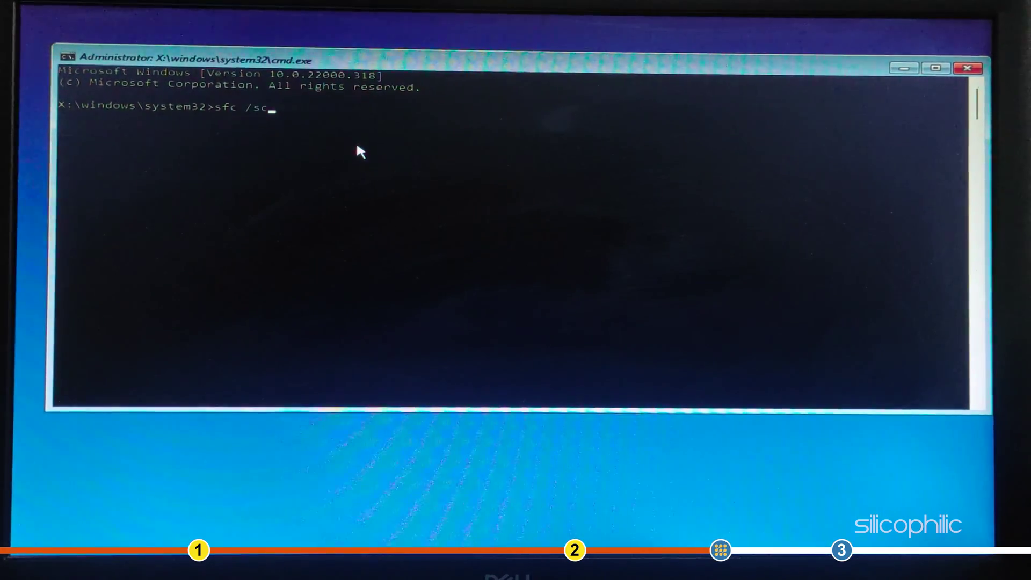
type("annow")
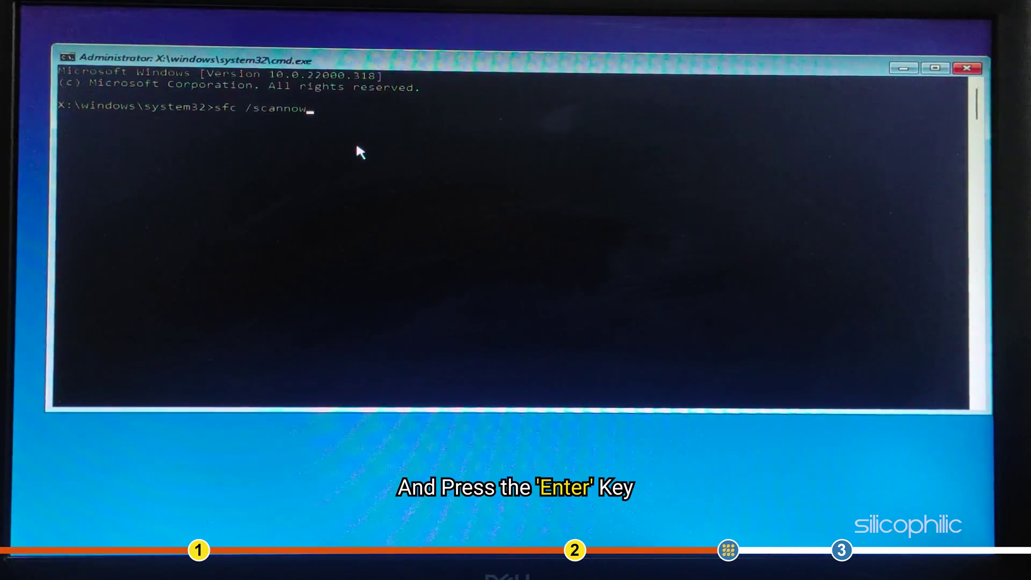
Run sfc /scannow and close Command Prompt once the scan finishes.
key("Return")
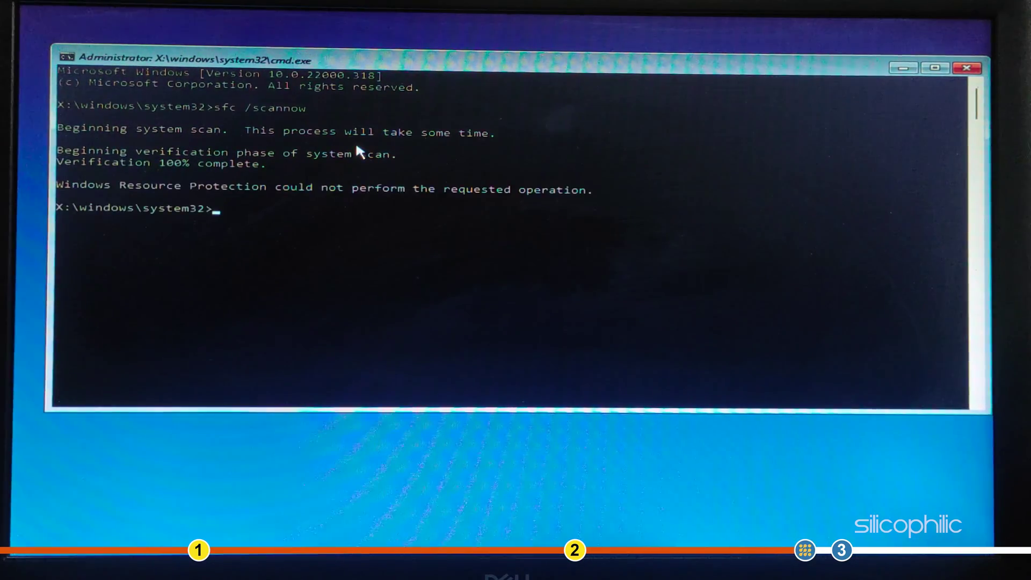
left_click(966, 68)
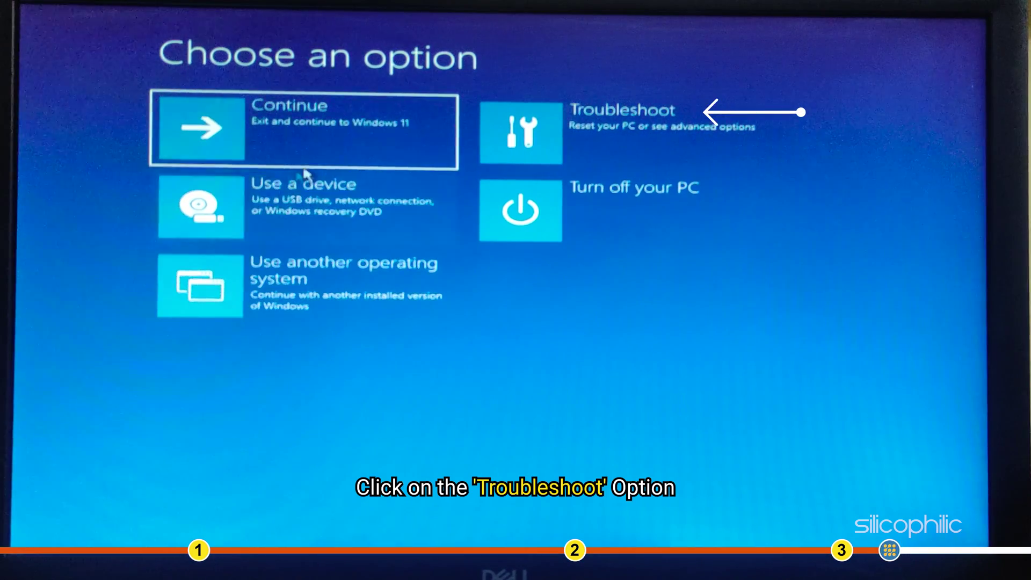
Open Reset this PC from Troubleshoot to show Keep my files and Remove everything.
left_click(640, 125)
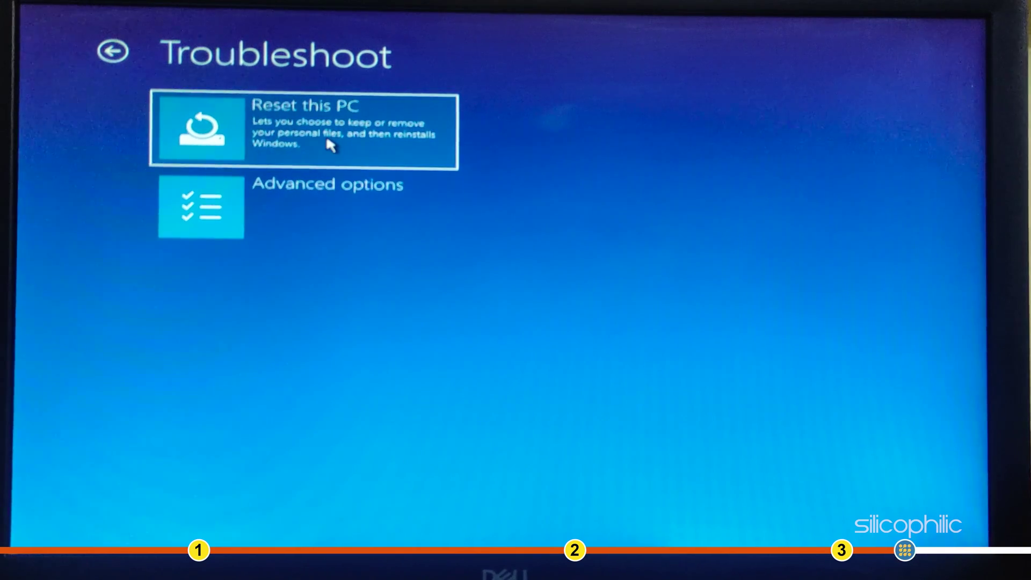
left_click(361, 141)
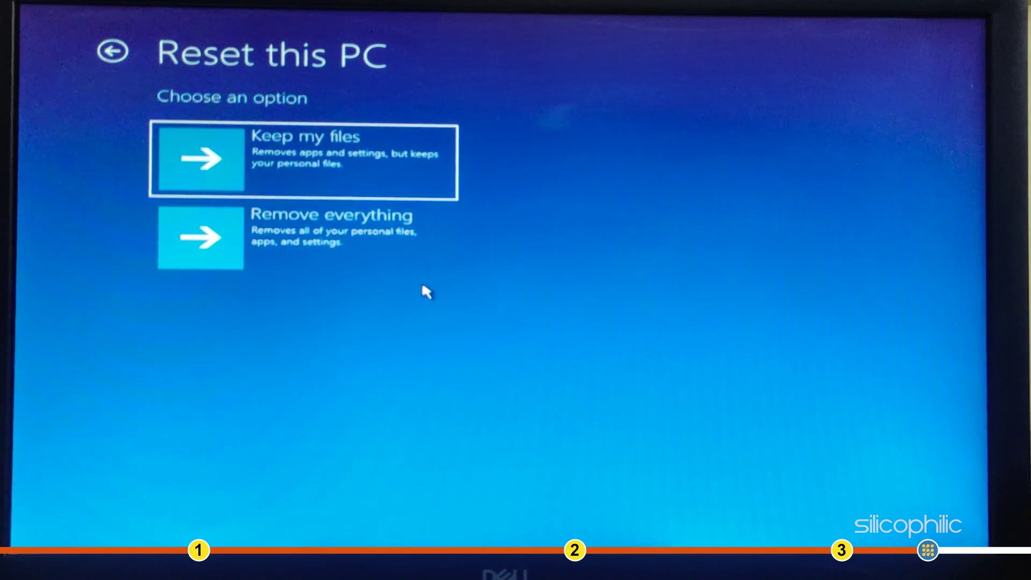